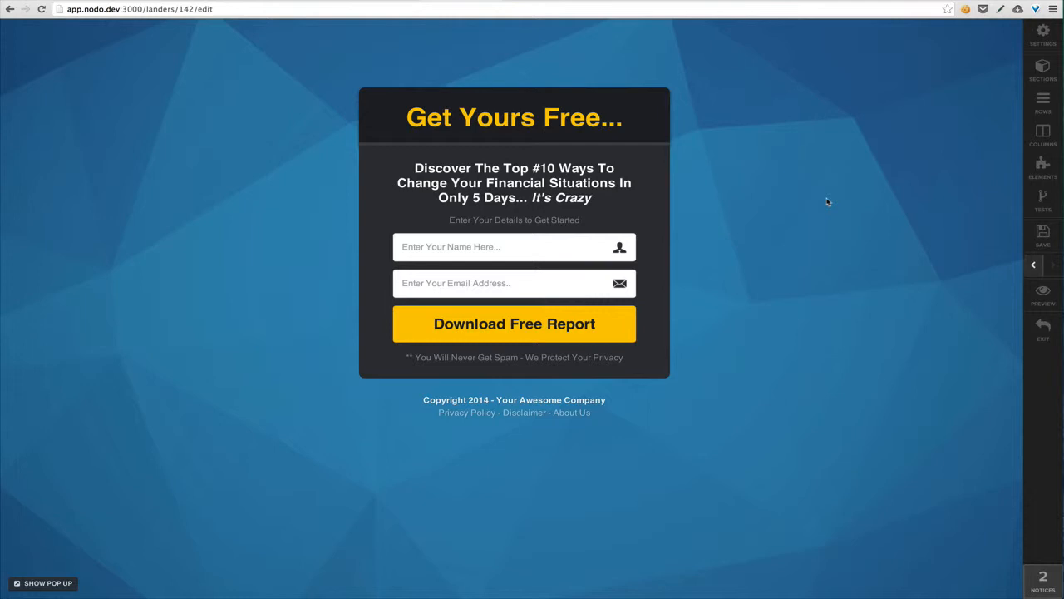
Step: Create a new test variation of the landing page named "orange version" and check it in the list of variations
left_click(1042, 203)
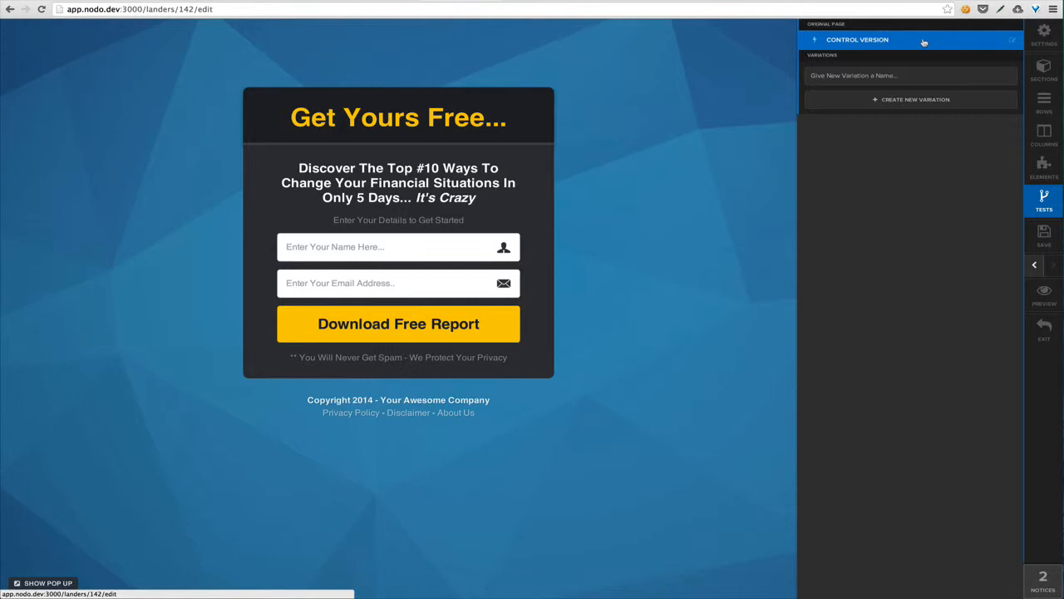
left_click(903, 75)
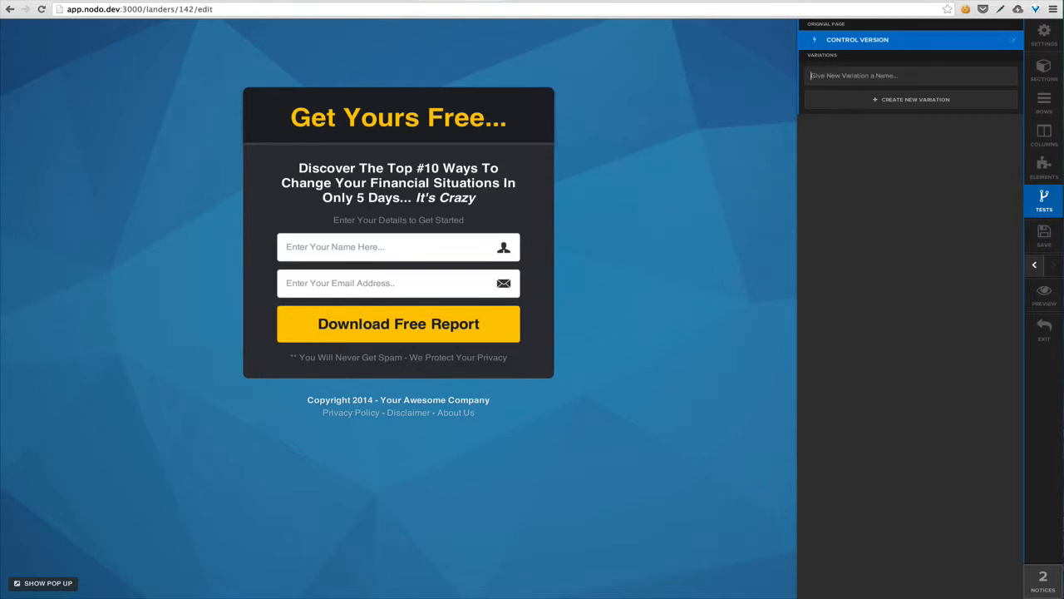
type("orange version")
left_click(914, 103)
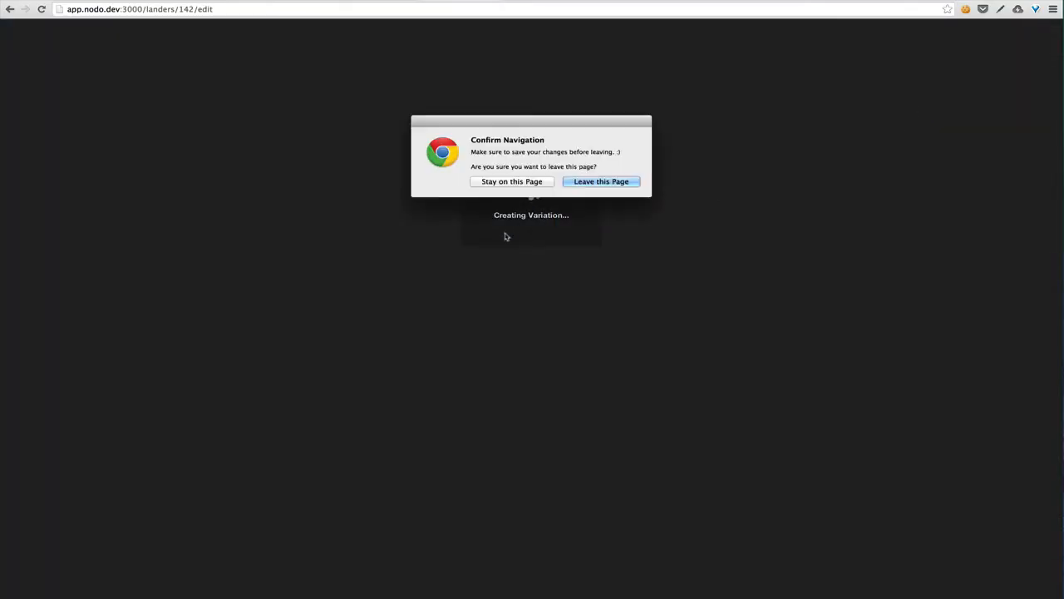
left_click(605, 182)
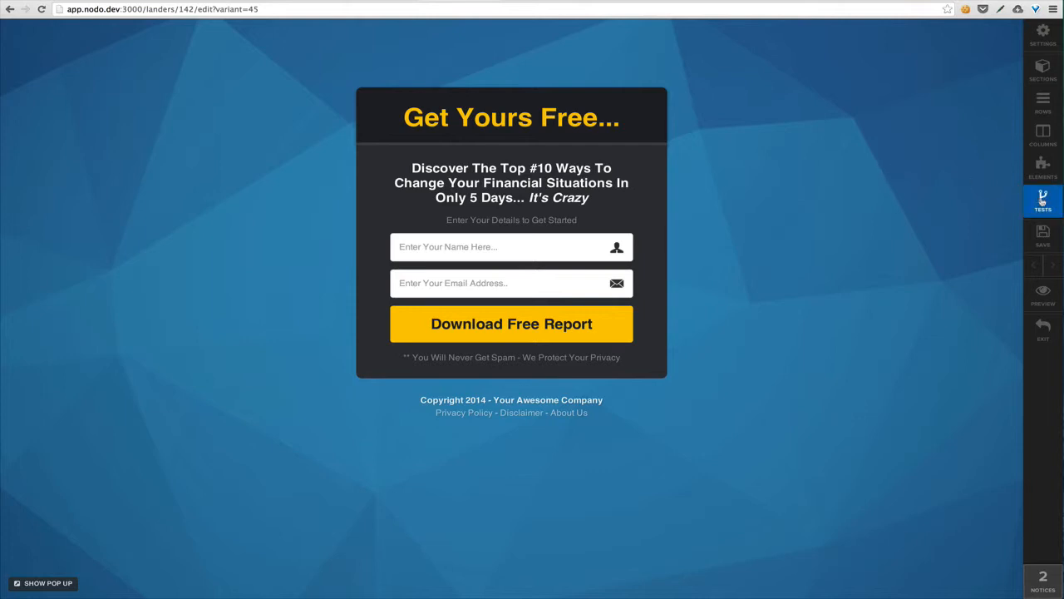
left_click(1043, 200)
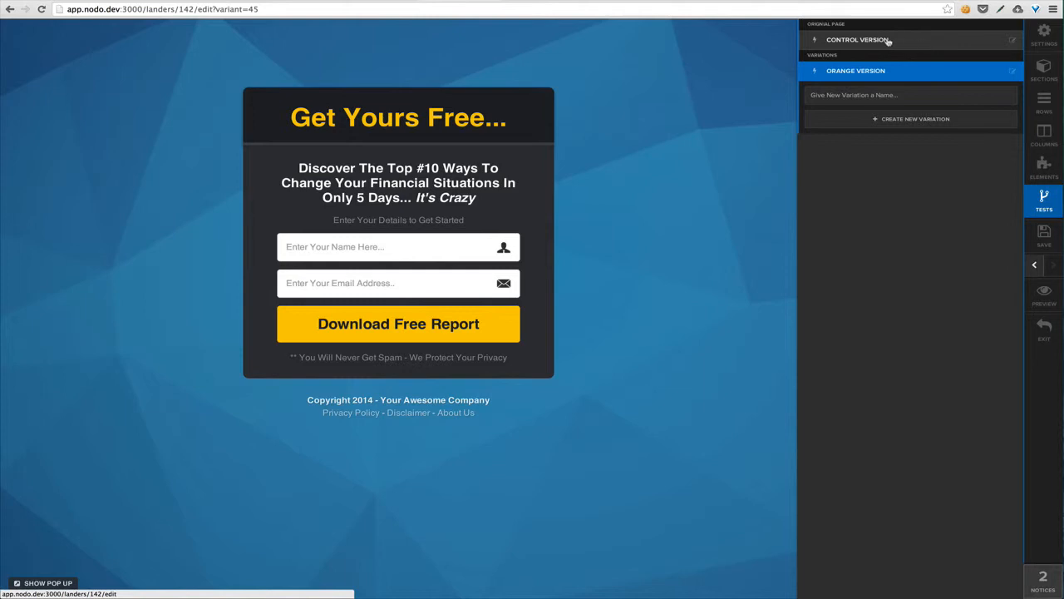
left_click(713, 187)
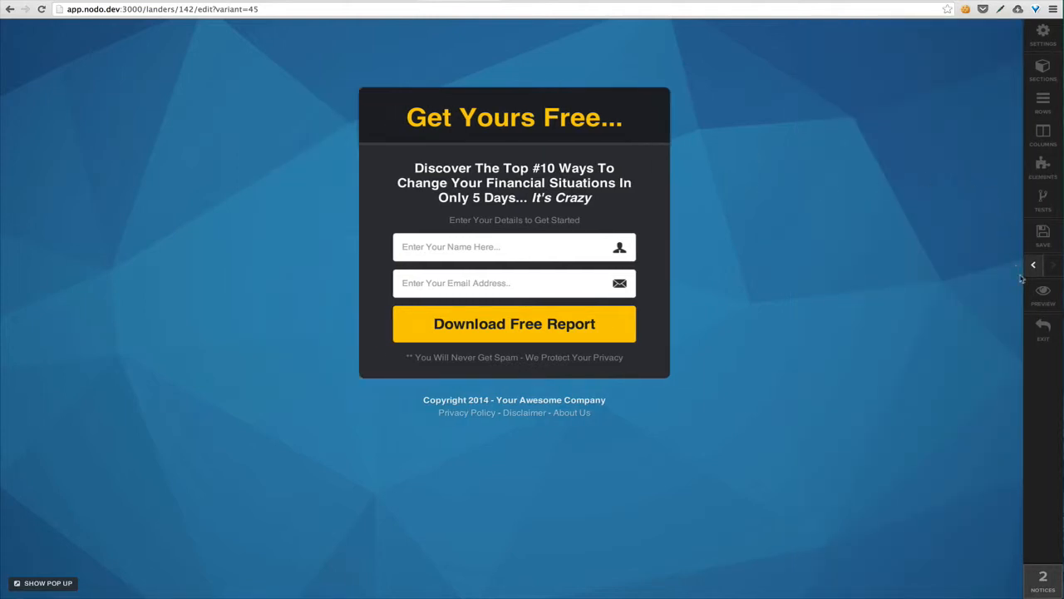
Step: Preview the new variation and compare its preview address with the page's public address
left_click(1044, 295)
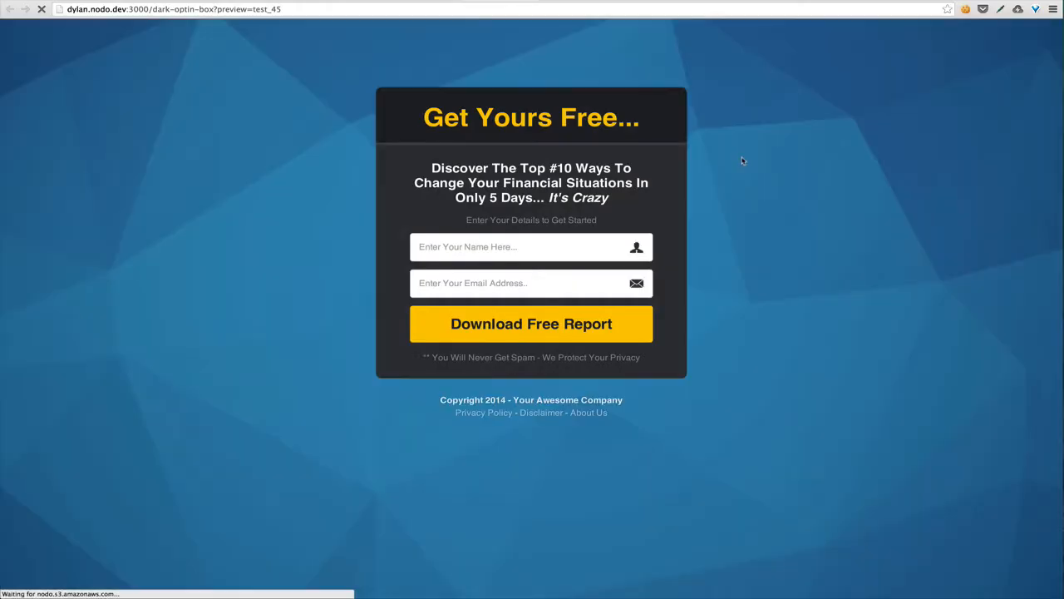
left_click(524, 10)
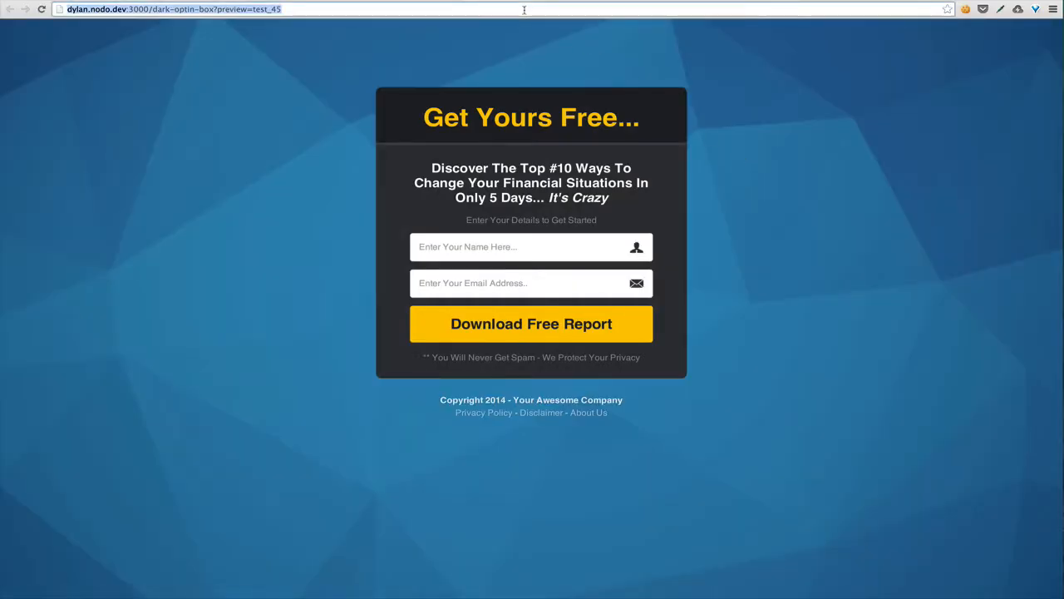
left_click(524, 45)
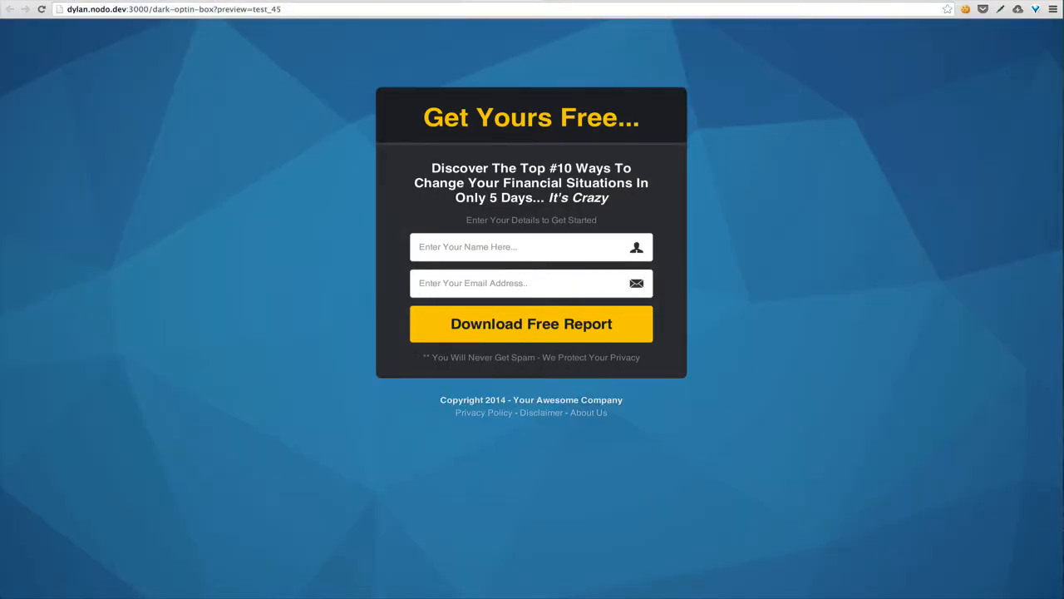
left_click(567, 0)
left_click(564, 7)
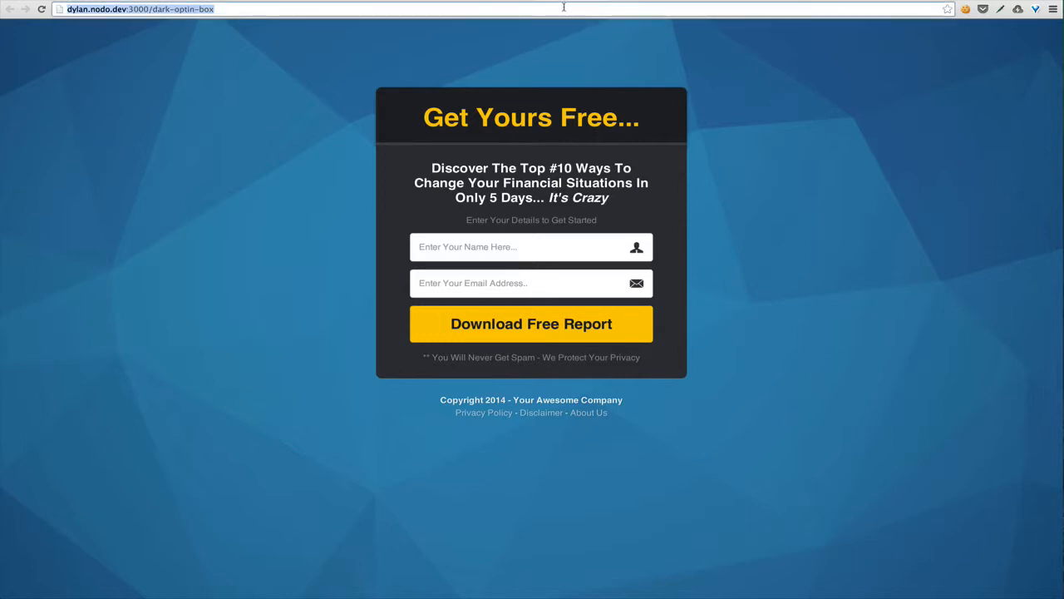
key("super+w")
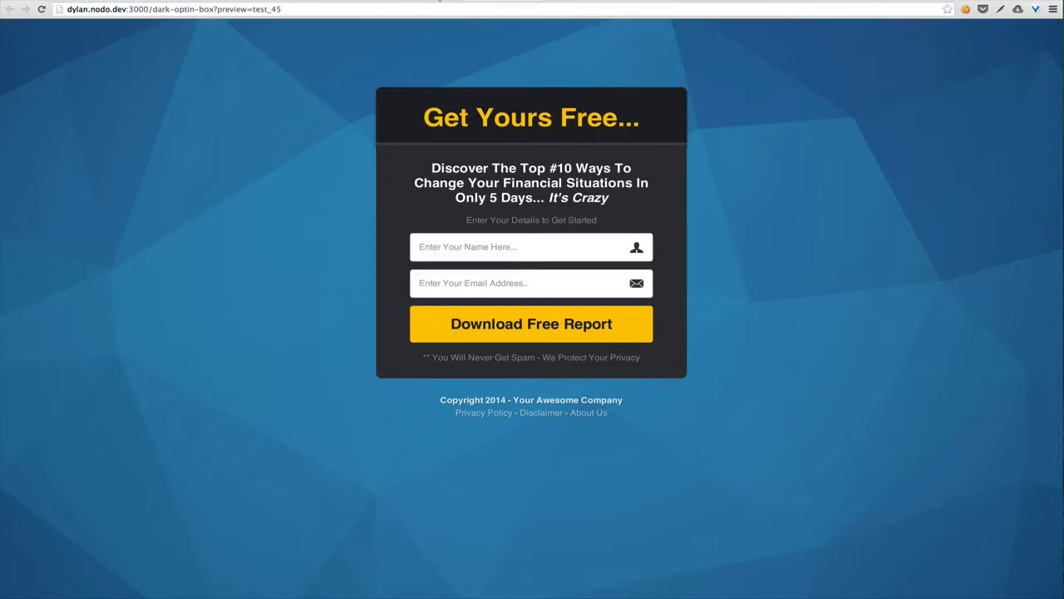
key("super+w")
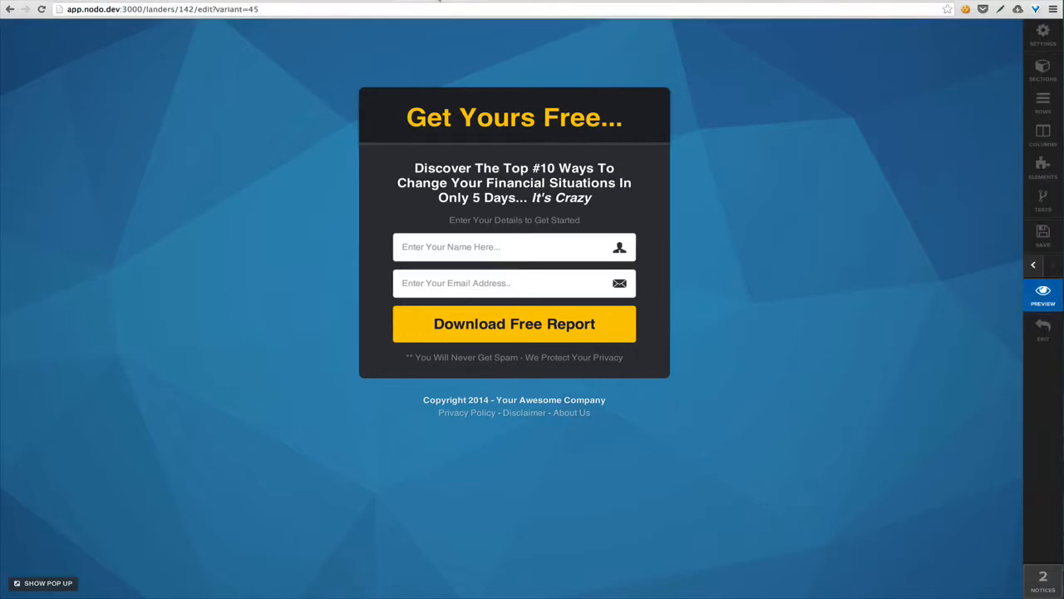
Step: Set the variation's background image to the orange geometric picture from the supplied background images
left_click(1043, 33)
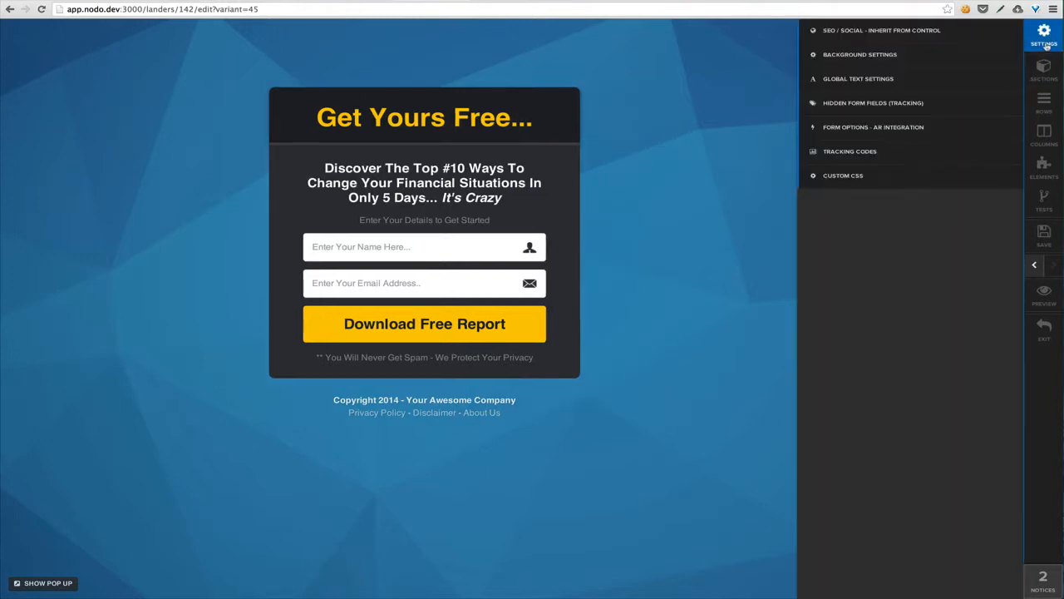
left_click(944, 60)
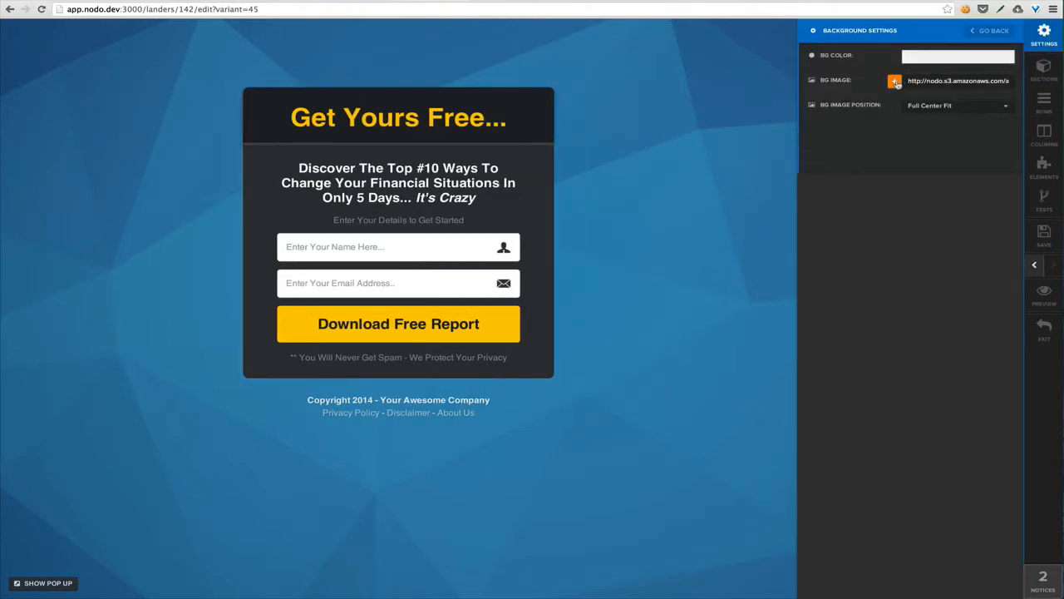
left_click(894, 80)
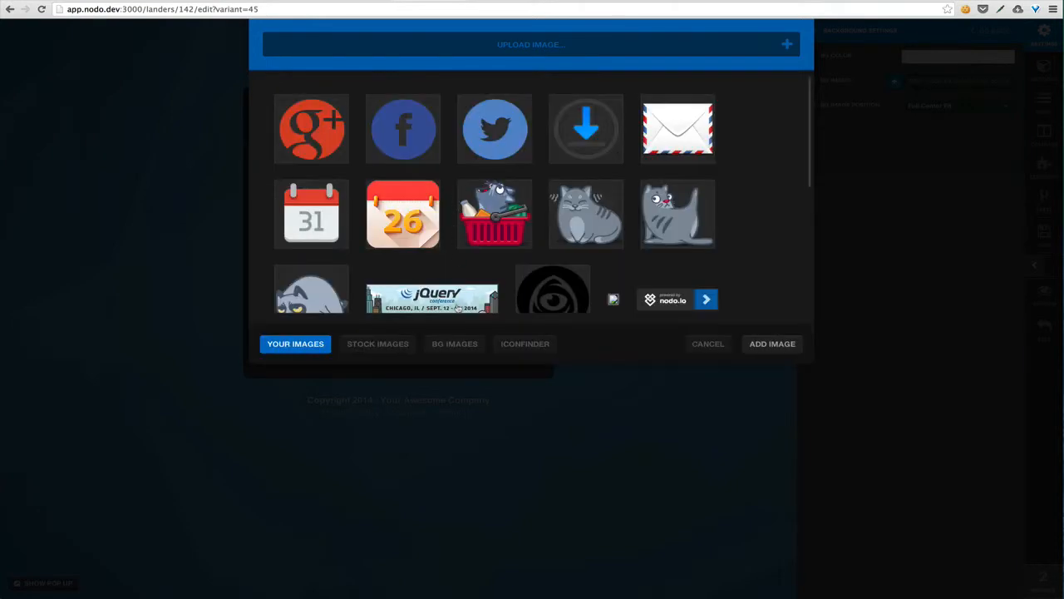
left_click(447, 346)
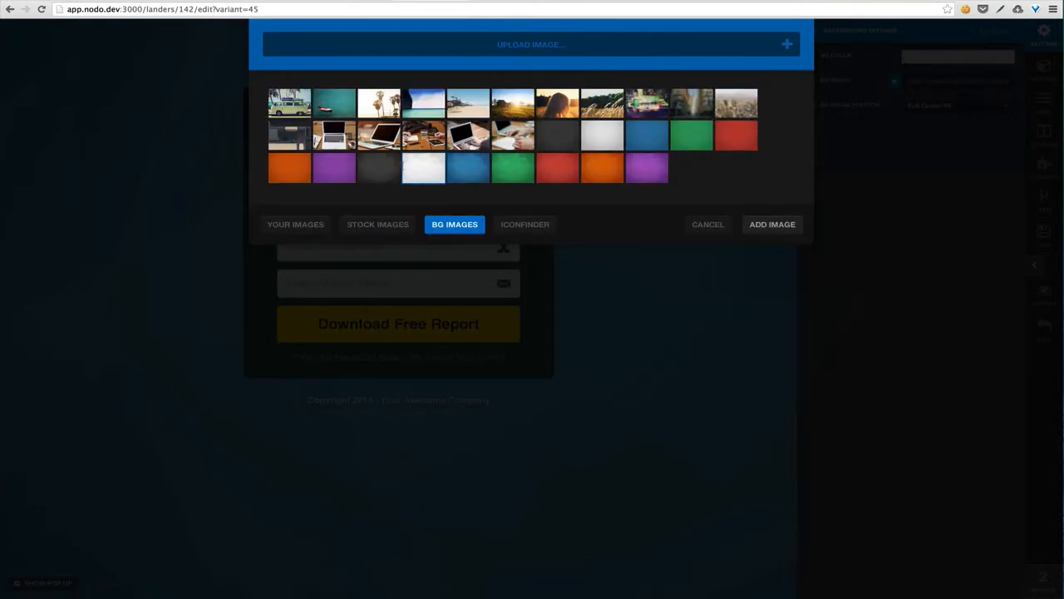
double_click(595, 164)
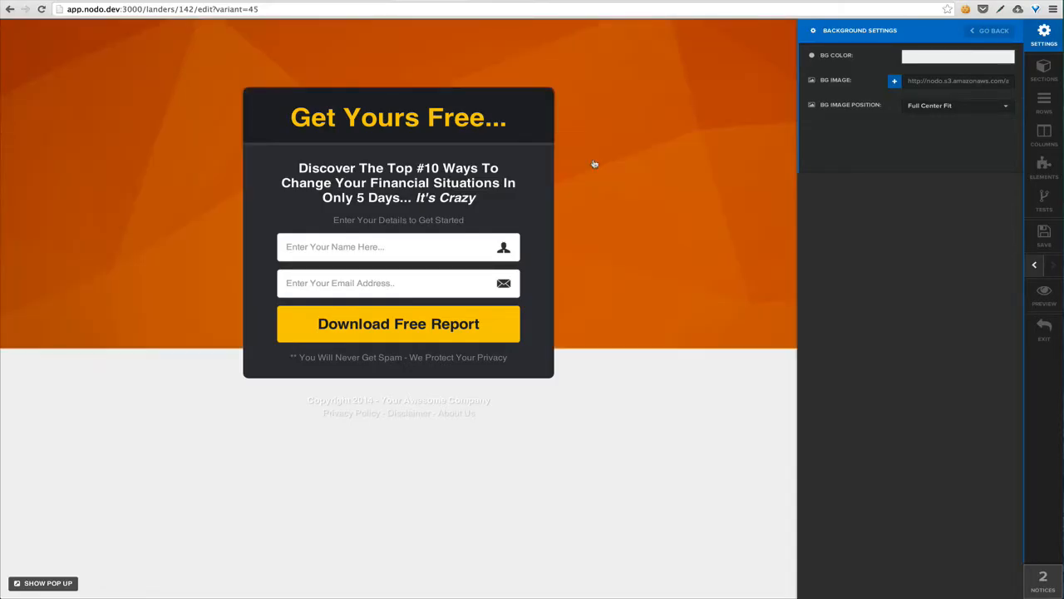
left_click(641, 192)
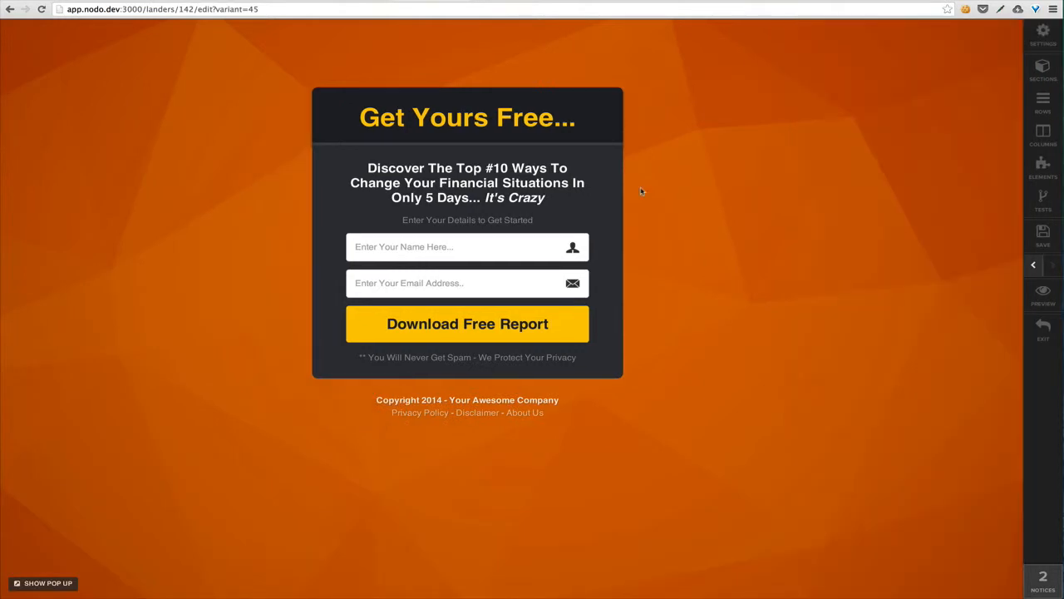
Step: Save the orange variation and compare its preview with the live control page
left_click(1043, 236)
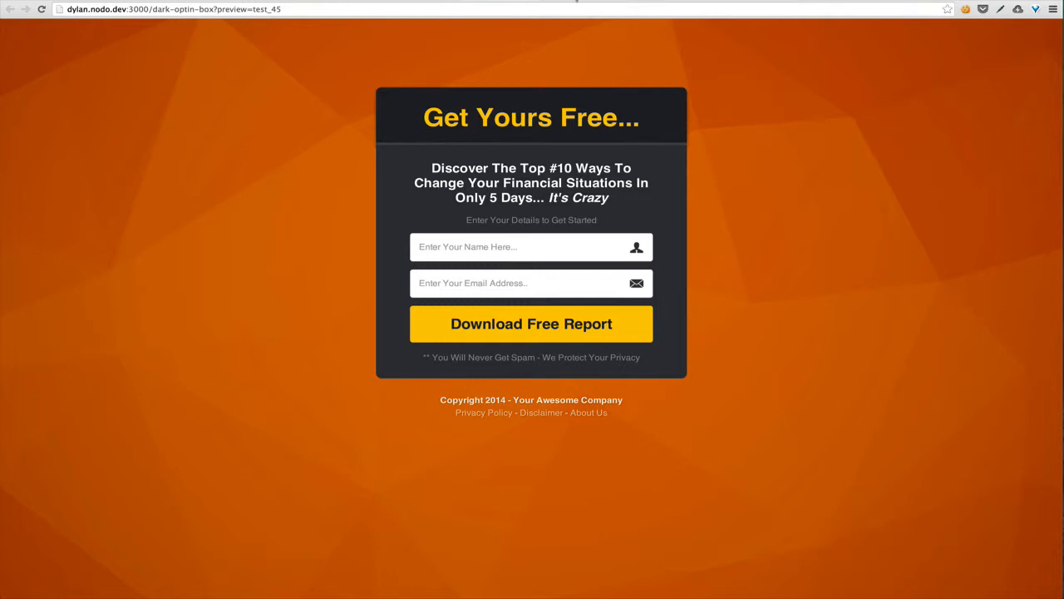
left_click(643, 1)
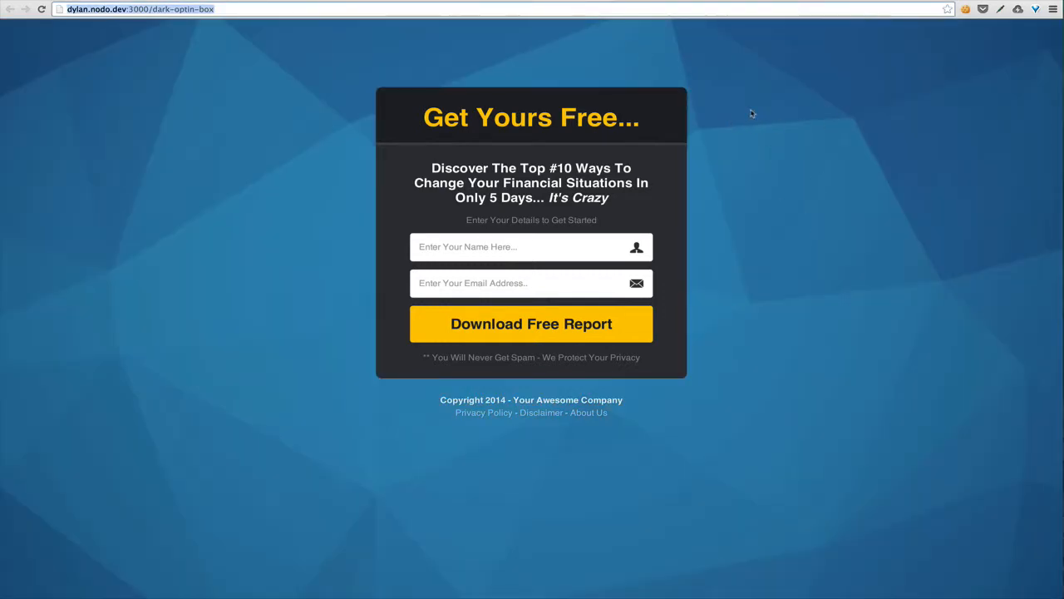
left_click(443, 4)
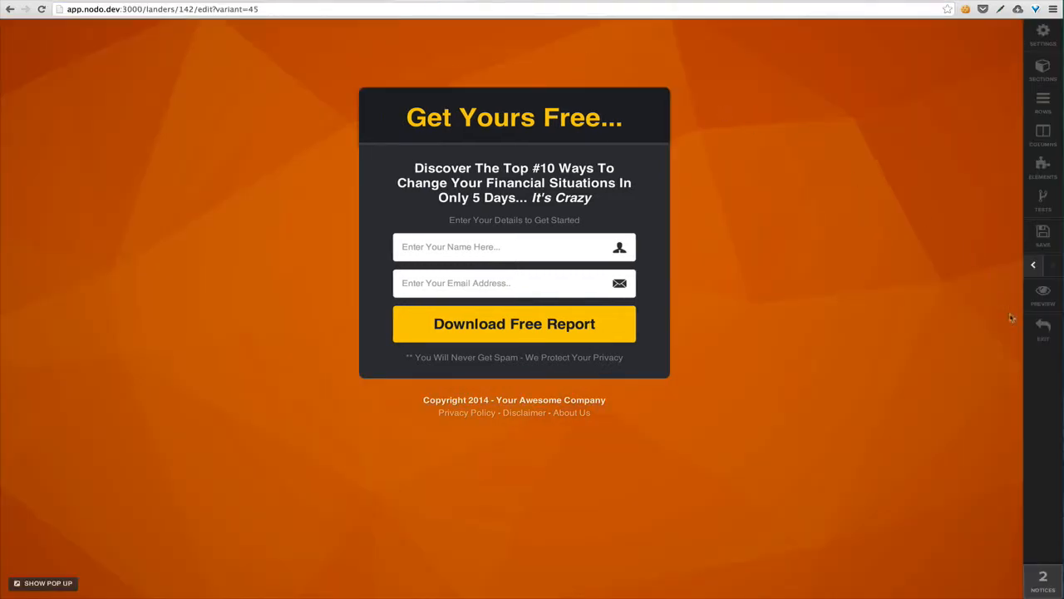
Step: Exit the editor to the page overview and show the statistics of the orange version
left_click(1043, 330)
key("Return")
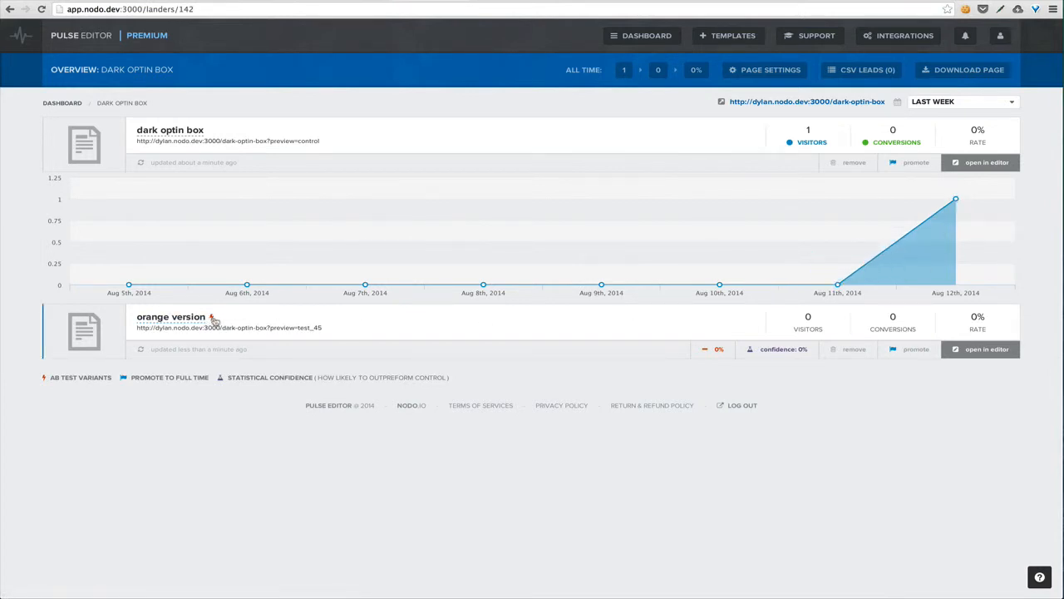
left_click(425, 326)
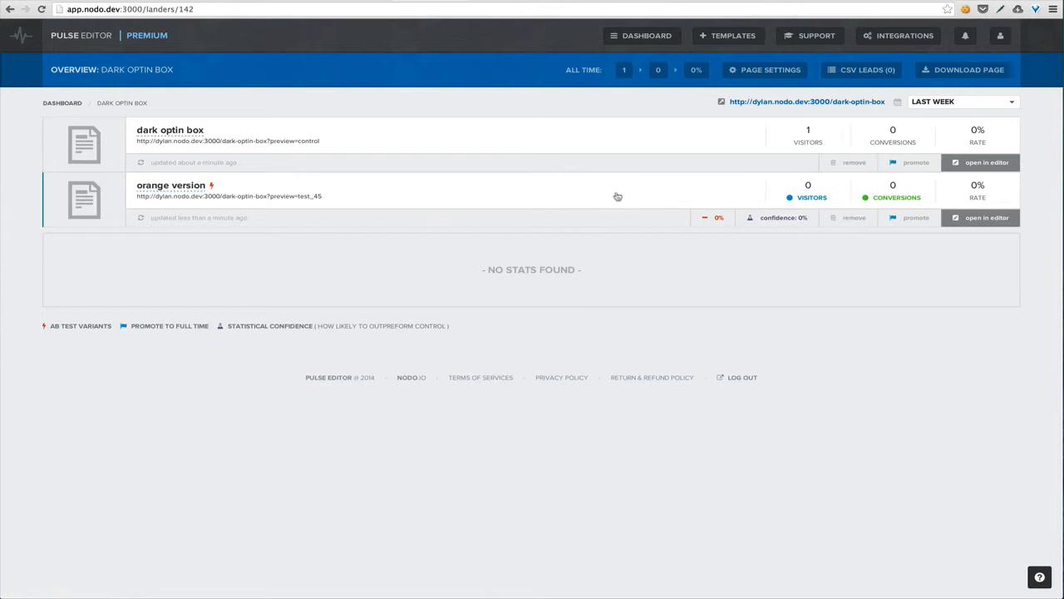
Step: Promote the orange version to run full time, and remove its full-time status to resume the split test
left_click(910, 220)
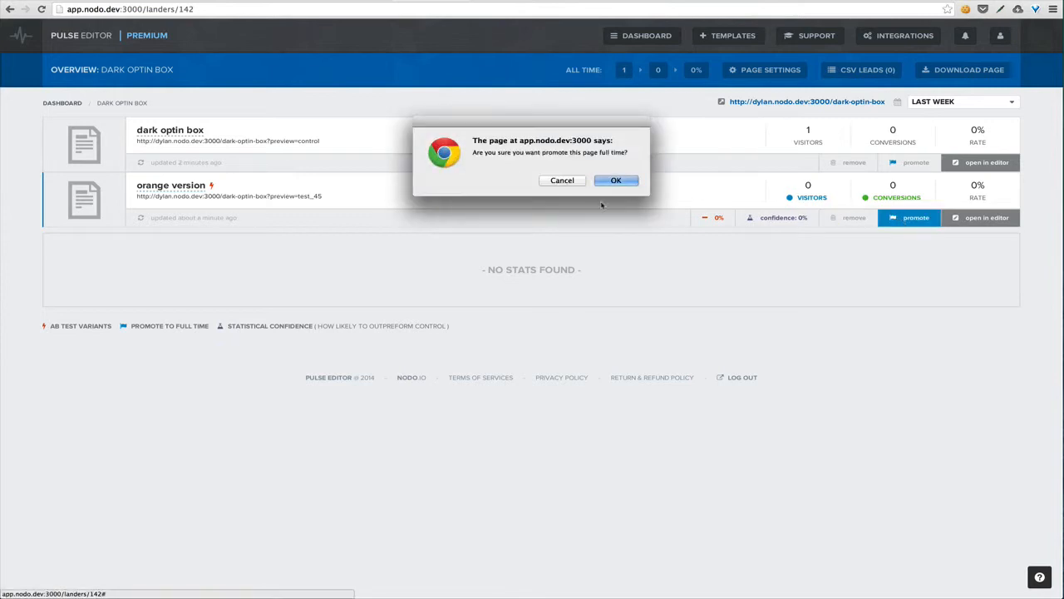
left_click(616, 190)
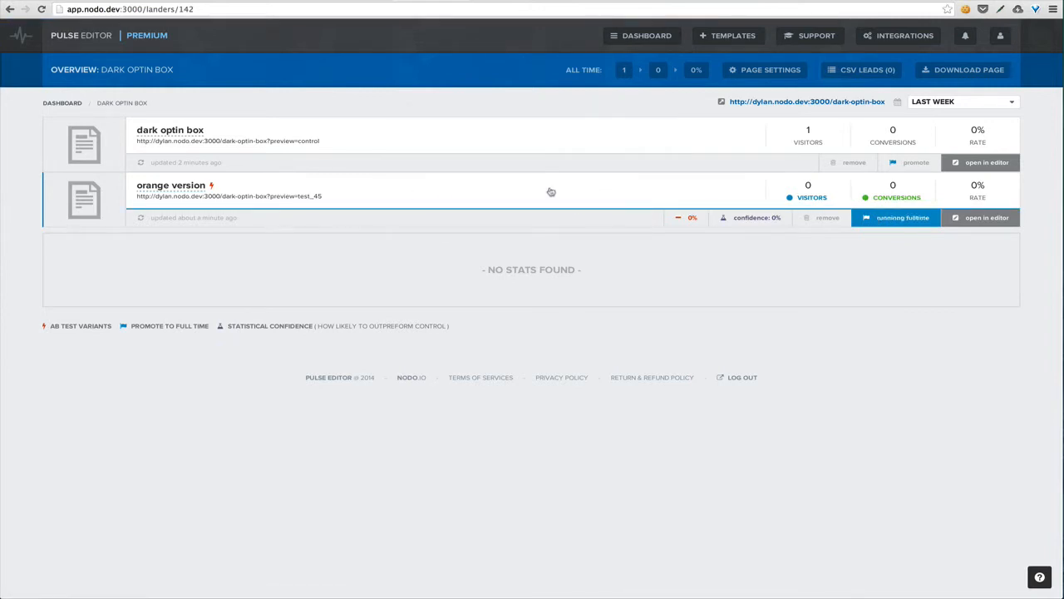
left_click(901, 221)
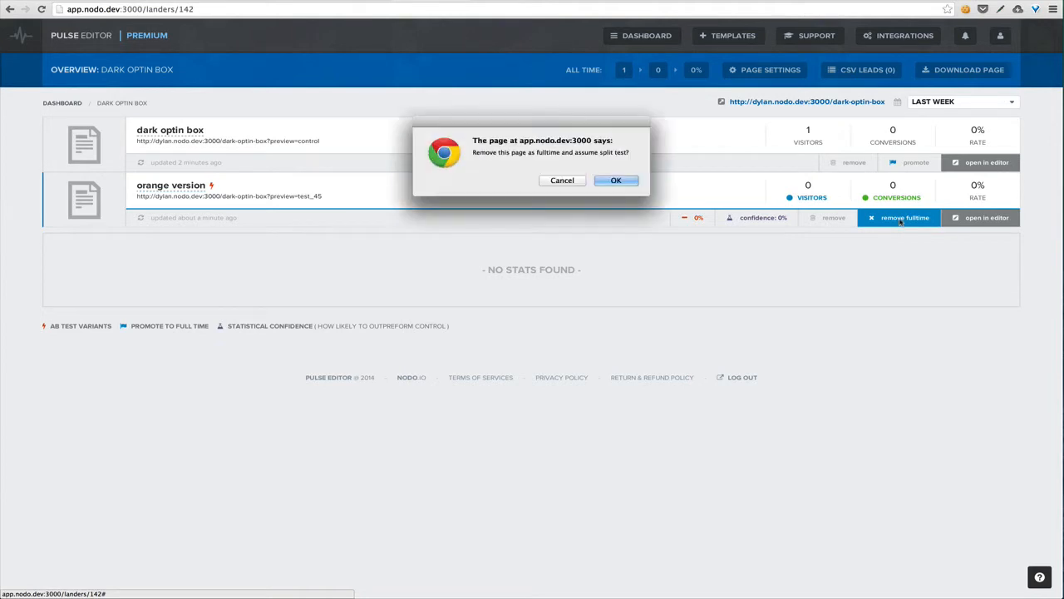
left_click(620, 181)
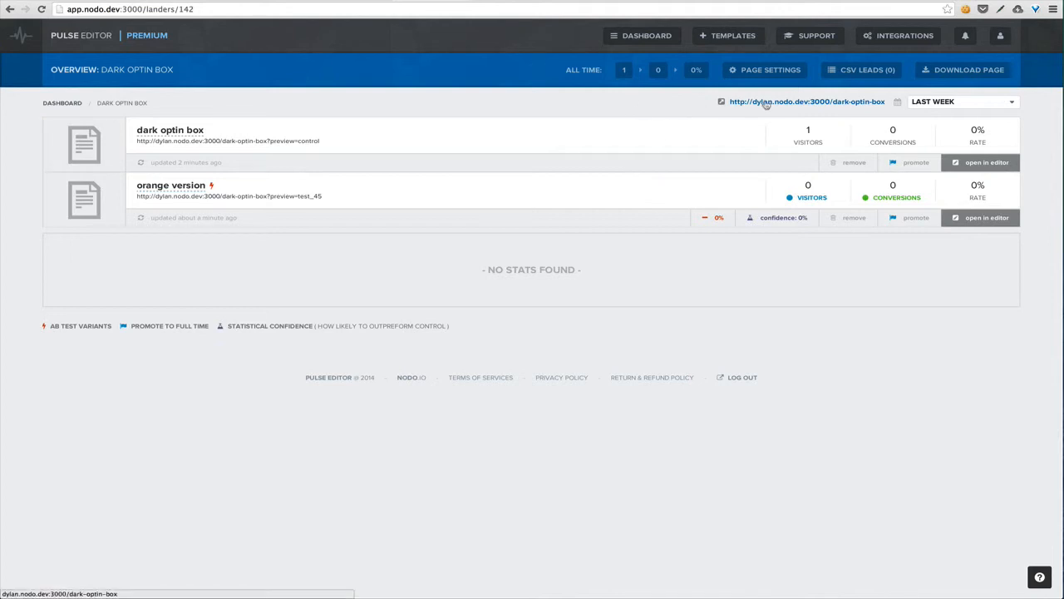
Step: Open the split-tested page through its public link and reload it to see which version is served
left_click_drag(890, 102, 729, 102)
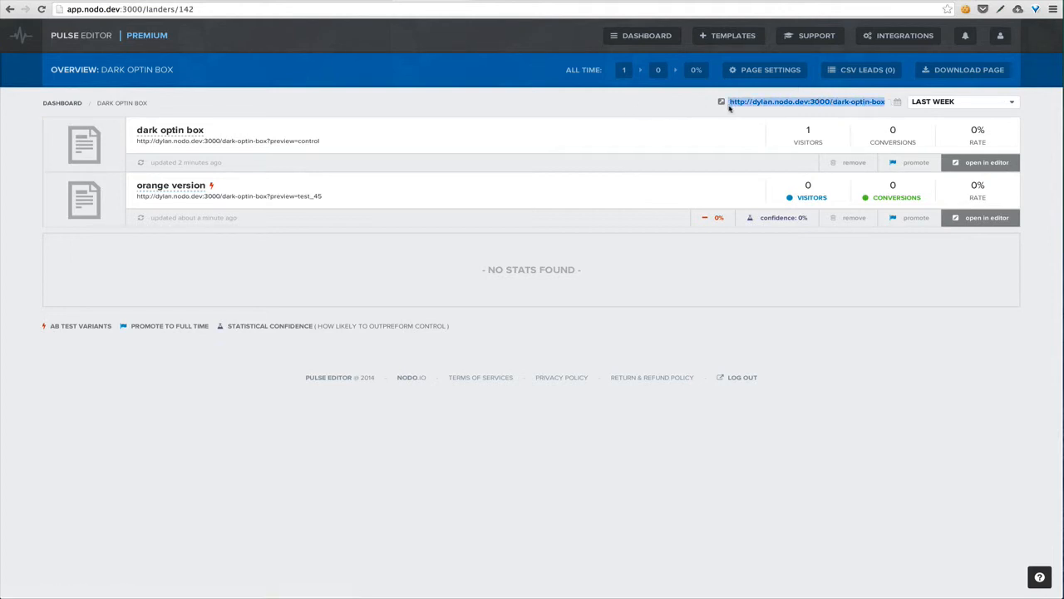
left_click(735, 113)
left_click(755, 102)
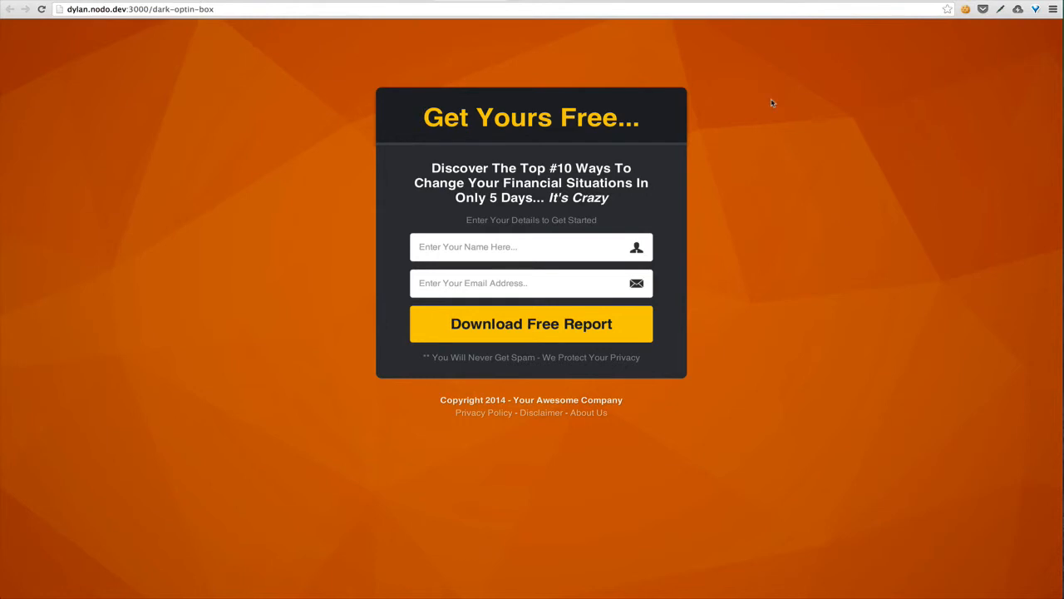
left_click(402, 2)
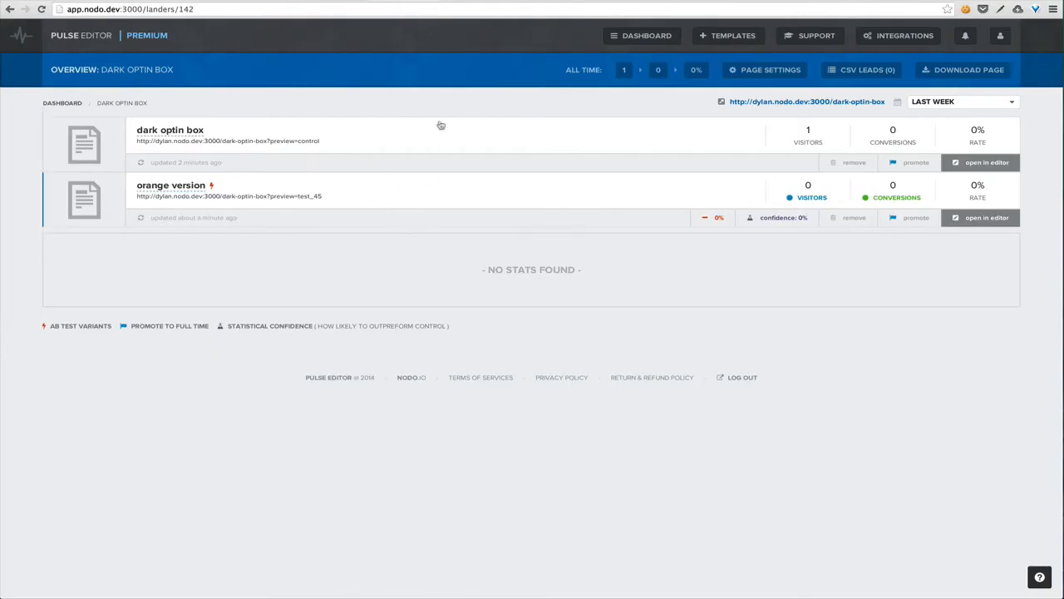
left_click(471, 3)
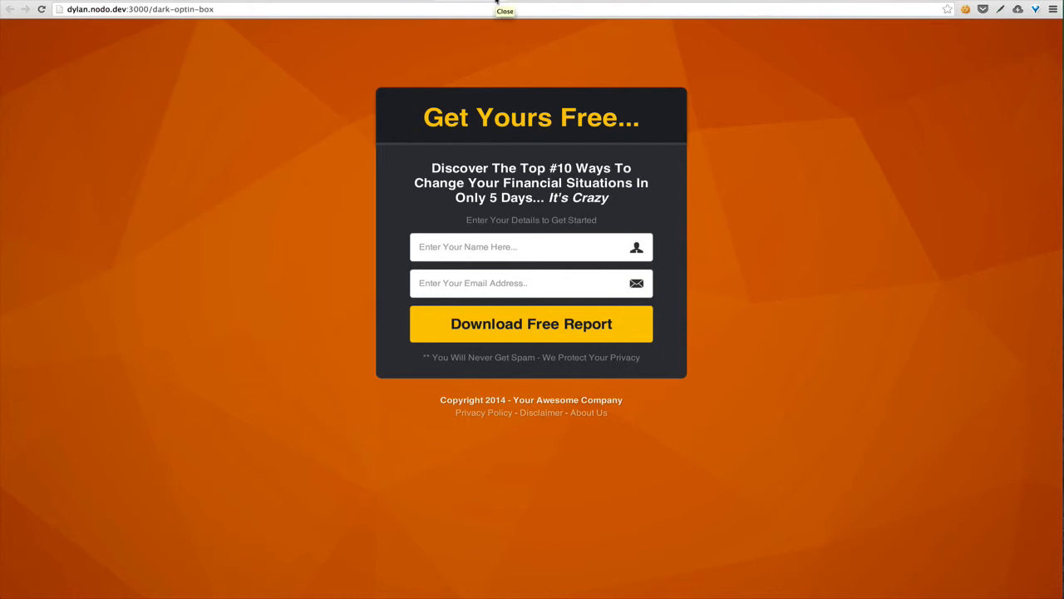
left_click(375, 9)
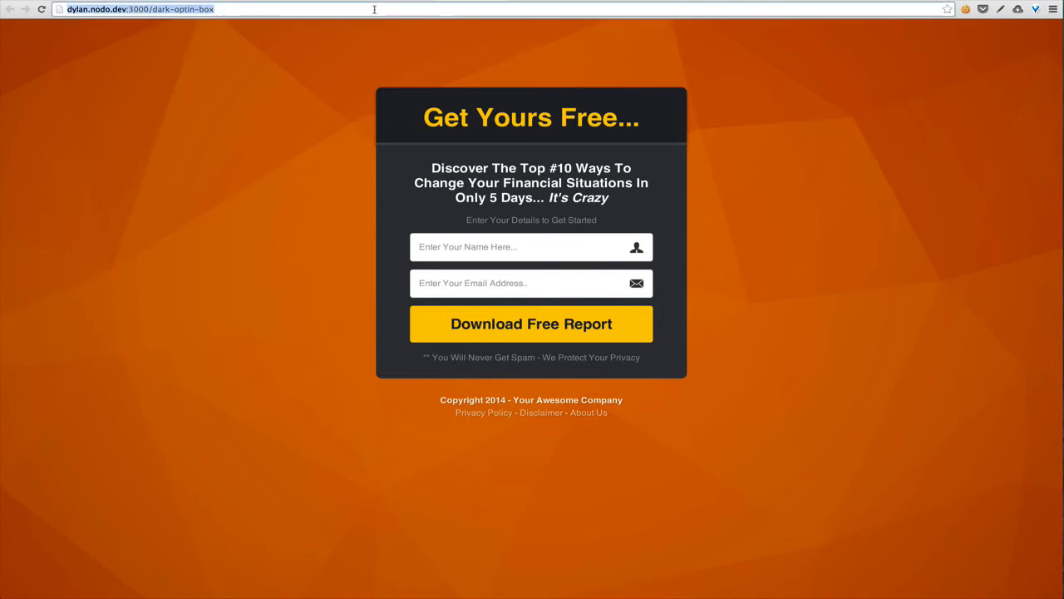
key("Return")
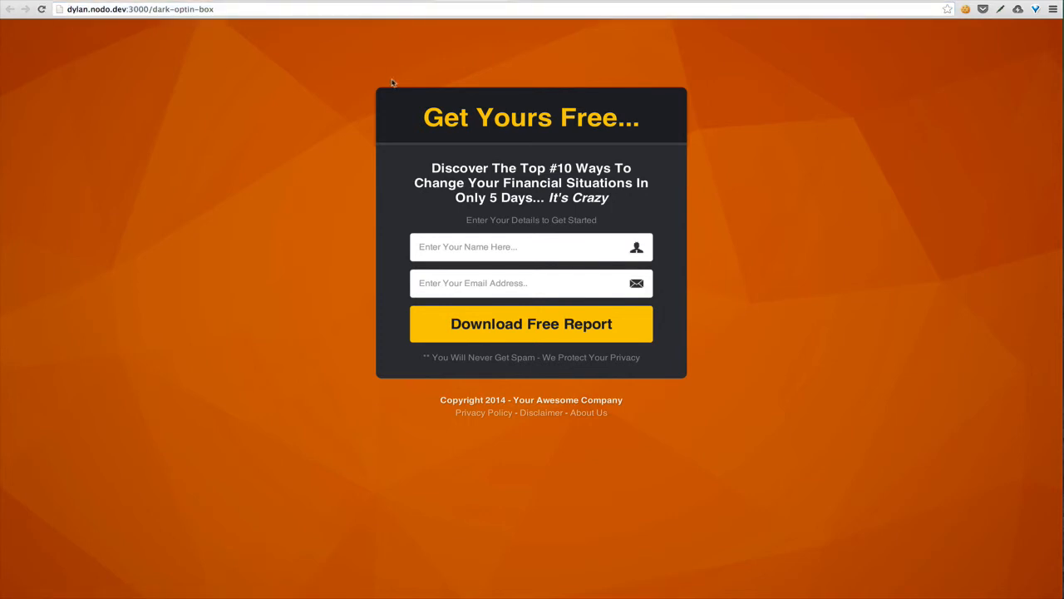
key("super+w")
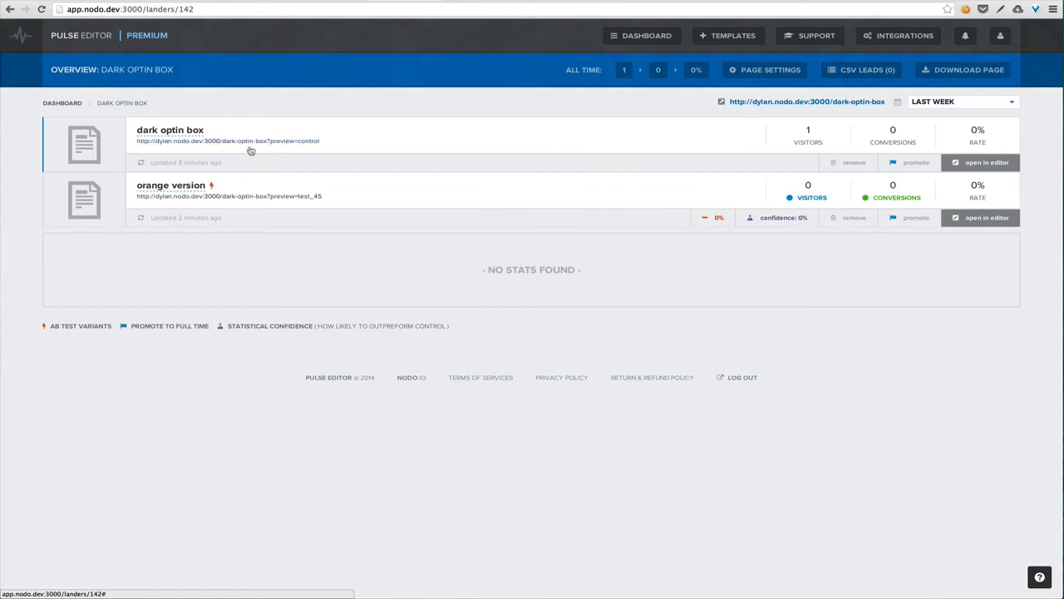
Step: View the control page and the orange version through their individual preview links
left_click(280, 141)
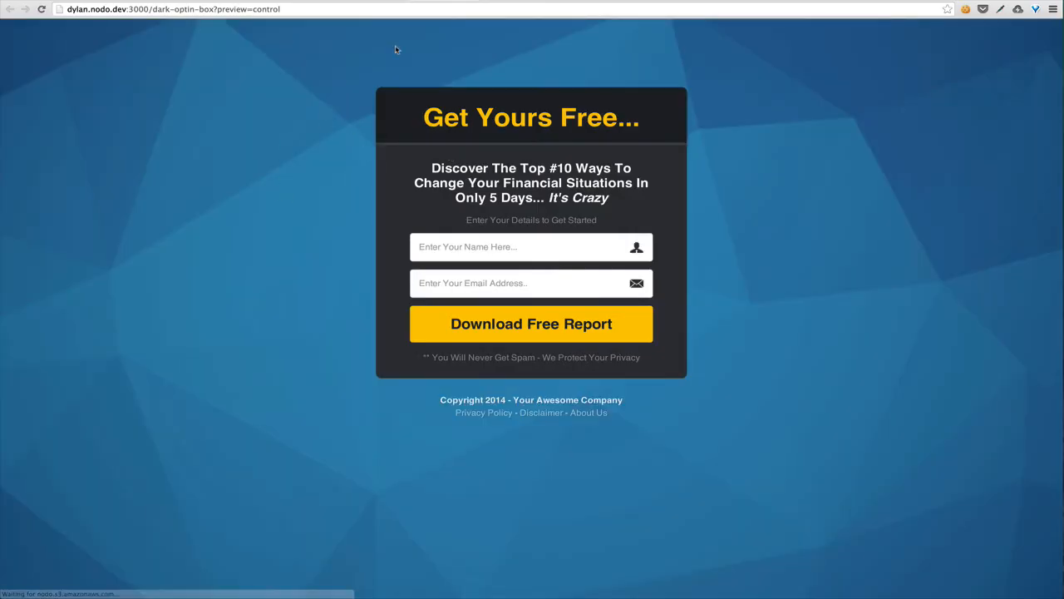
left_click(465, 1)
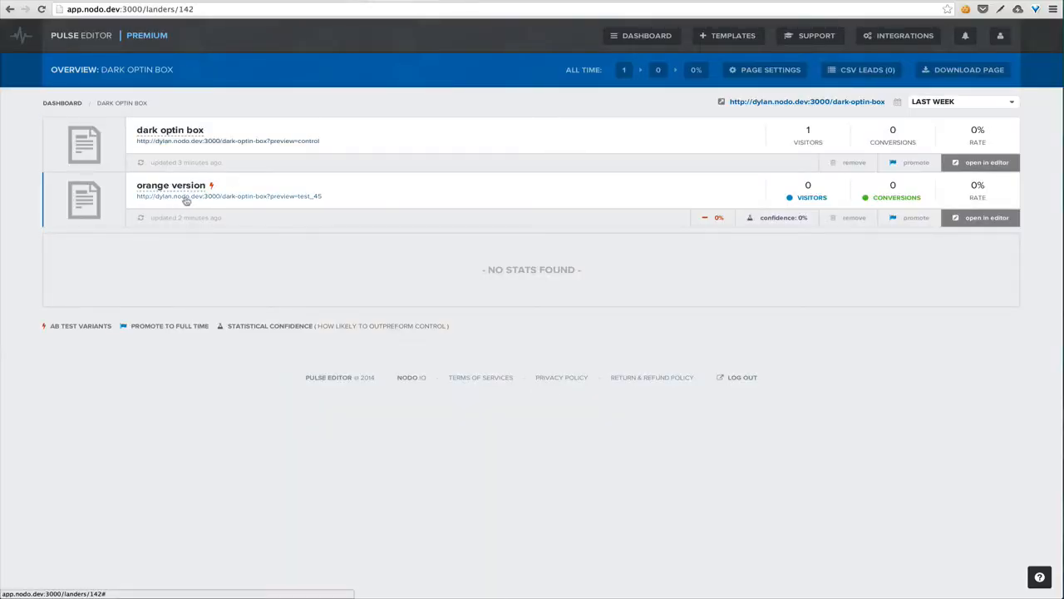
left_click(279, 196)
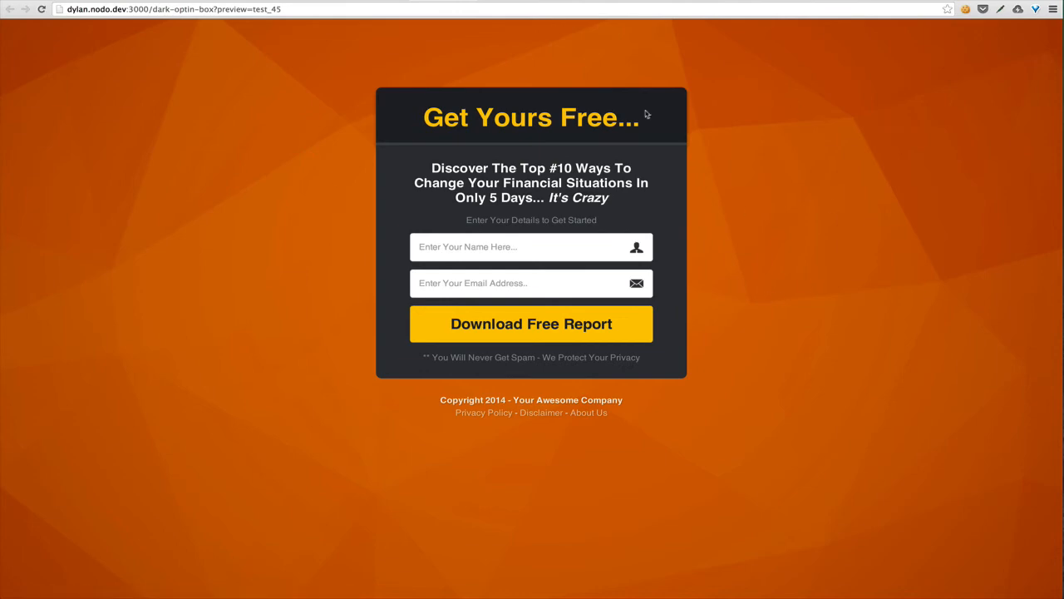
left_click(402, 0)
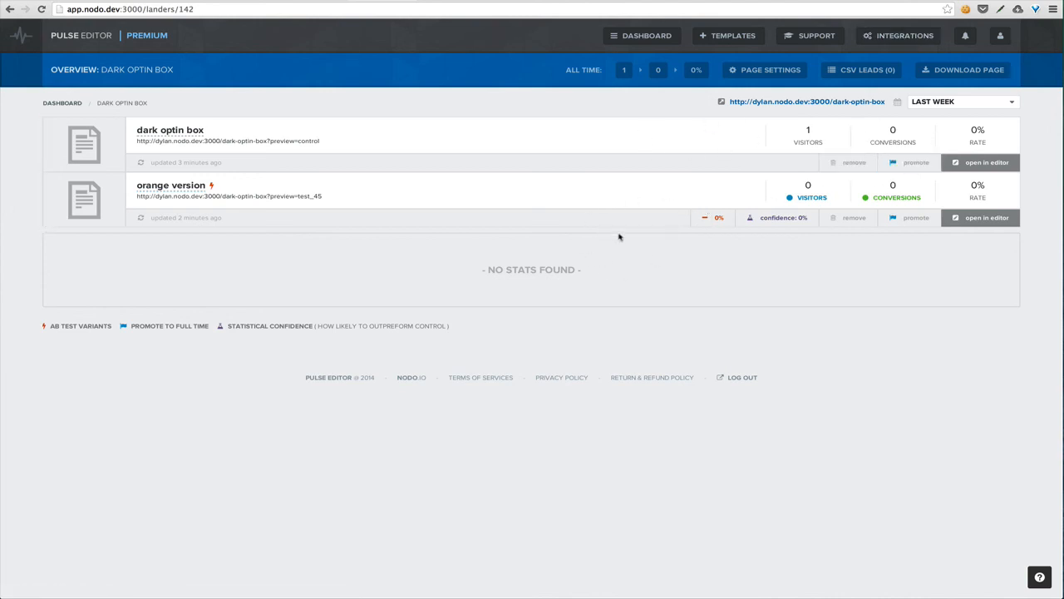
Step: Promote the original dark optin box page to run full time and confirm the promotion
left_click(914, 164)
left_click(623, 184)
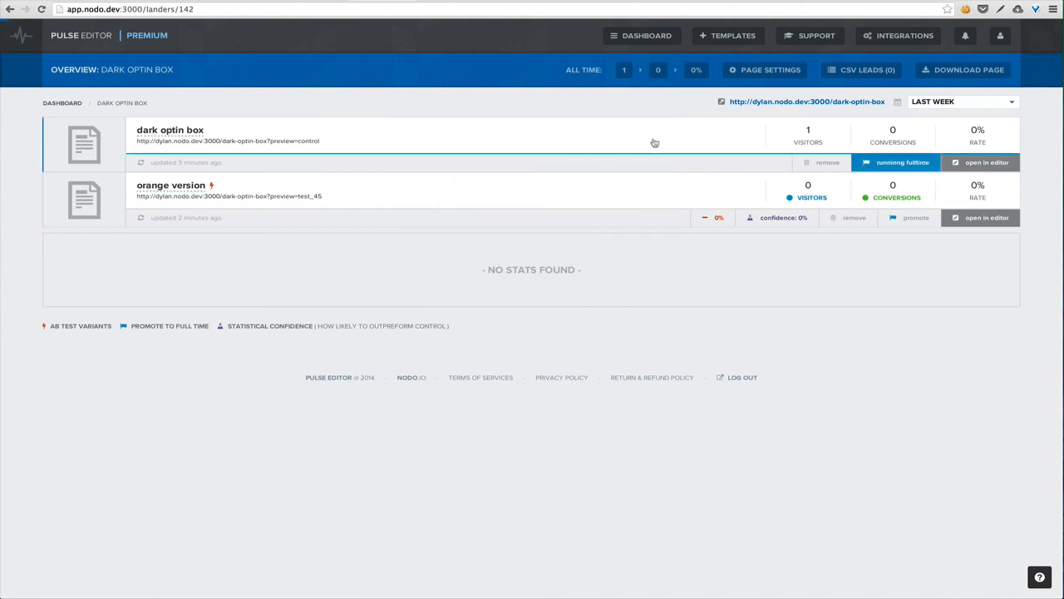